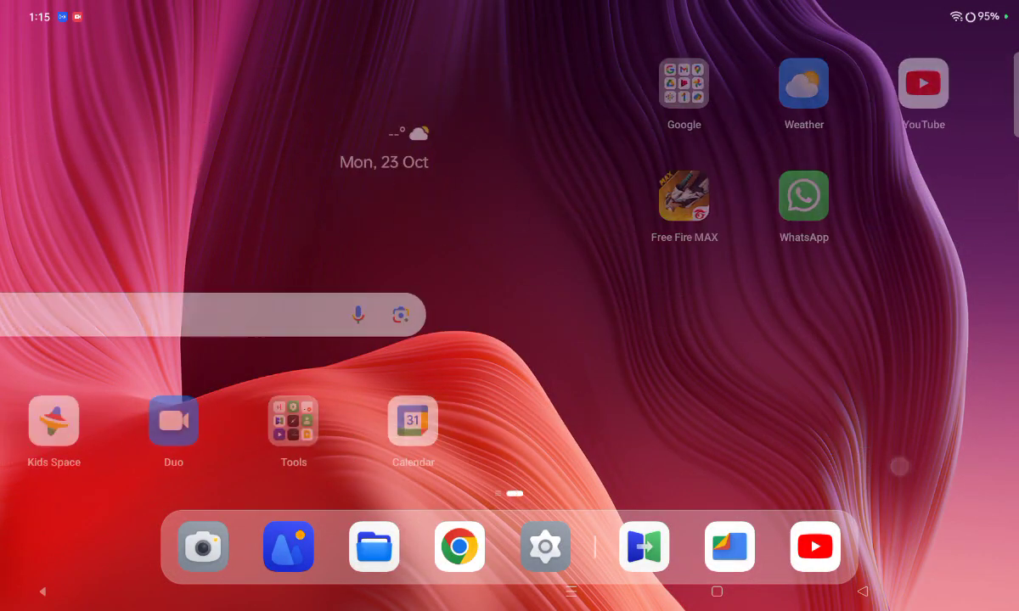
# Step: Browse the app drawer twice, then move to the third home page with Netflix and YouTube
pyautogui.moveTo(793, 425); pyautogui.dragTo(794, 213)
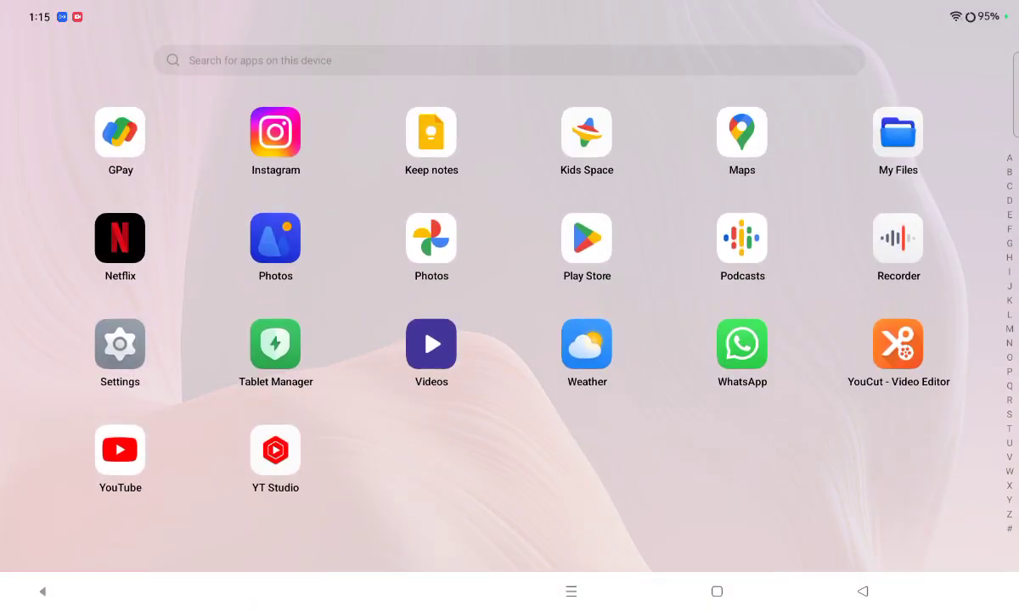
pyautogui.moveTo(844, 339); pyautogui.dragTo(818, 446)
pyautogui.moveTo(862, 183); pyautogui.dragTo(840, 467)
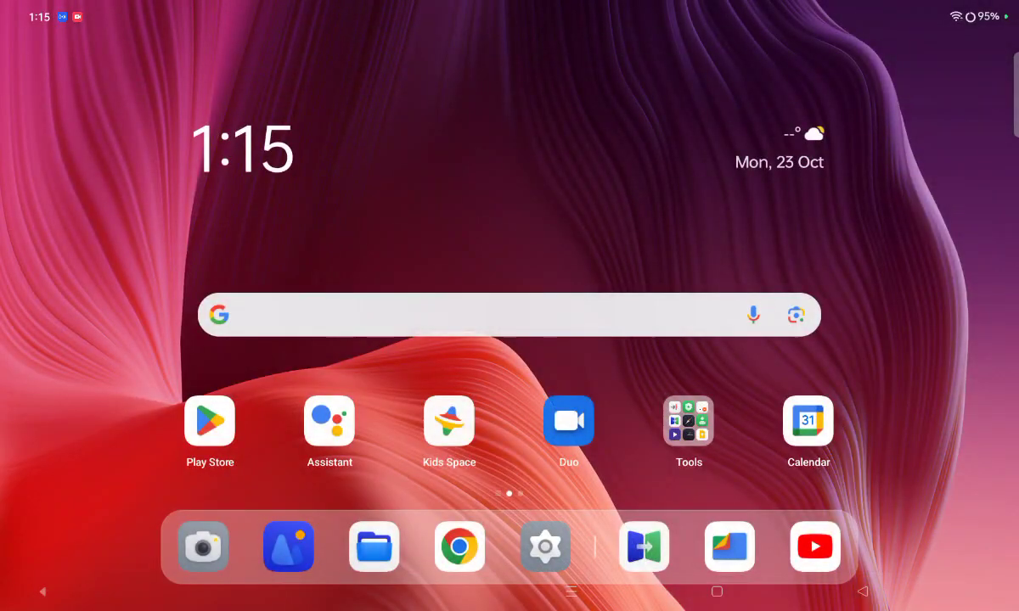
pyautogui.moveTo(757, 395)
pyautogui.mouseDown()
pyautogui.moveTo(813, 368)
pyautogui.moveTo(813, 212)
pyautogui.mouseUp()
pyautogui.moveTo(822, 339); pyautogui.dragTo(818, 455)
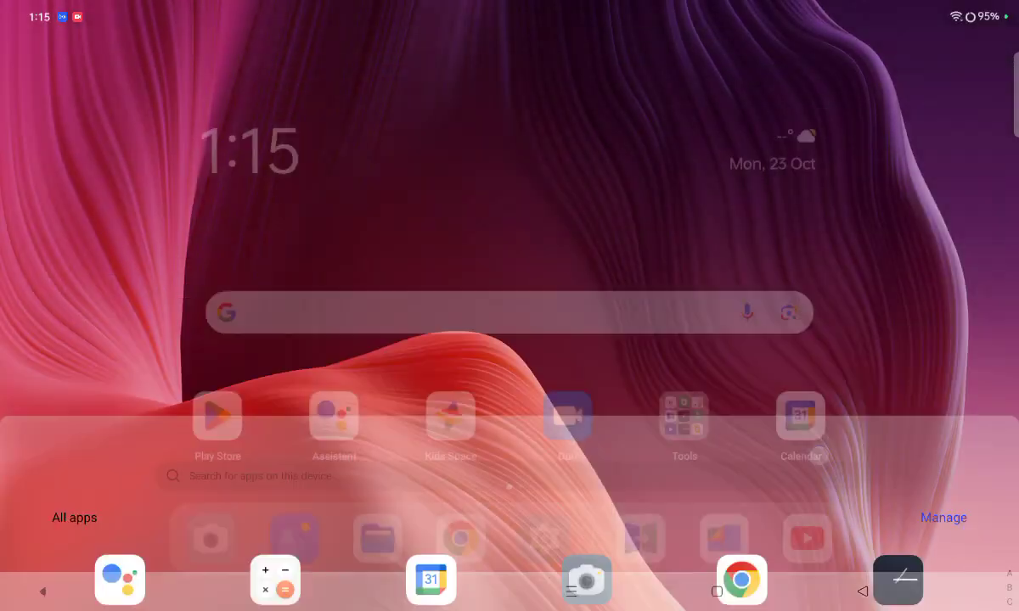
pyautogui.moveTo(825, 338); pyautogui.dragTo(823, 195)
pyautogui.moveTo(815, 476); pyautogui.dragTo(815, 127)
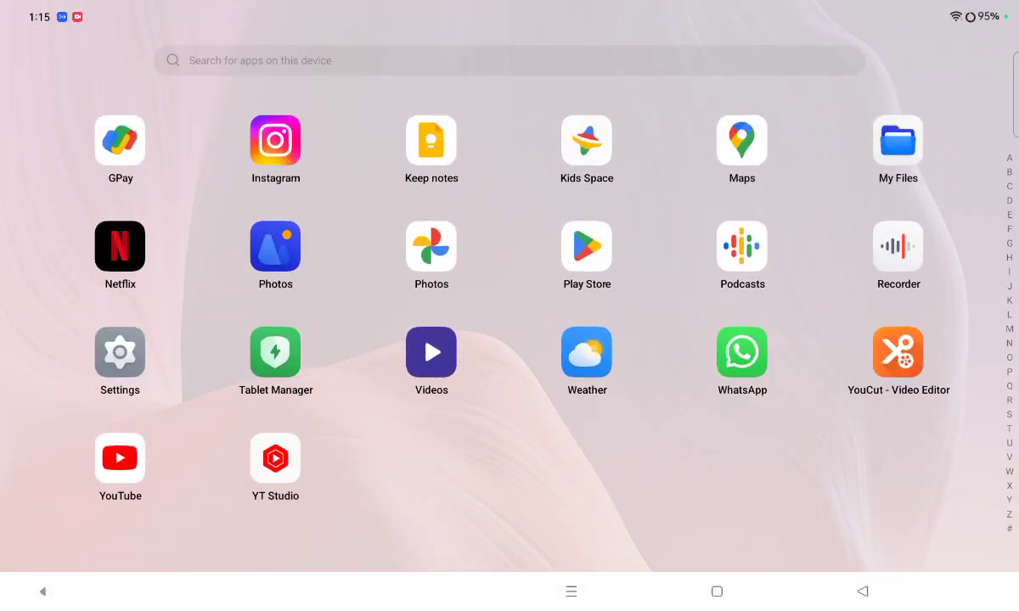
pyautogui.moveTo(819, 357); pyautogui.dragTo(832, 482)
pyautogui.moveTo(764, 357)
pyautogui.mouseDown()
pyautogui.moveTo(255, 356)
pyautogui.moveTo(764, 356)
pyautogui.mouseUp()
# Step: Launch Settings and scroll the left list down past Wi-Fi
pyautogui.click(545, 546)
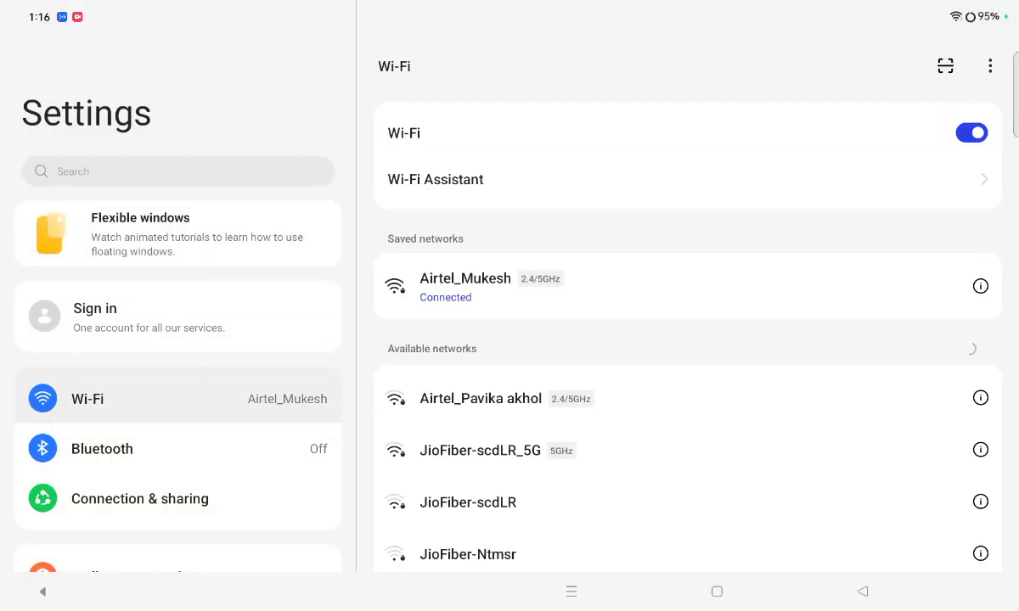
pyautogui.moveTo(170, 424); pyautogui.dragTo(170, 232)
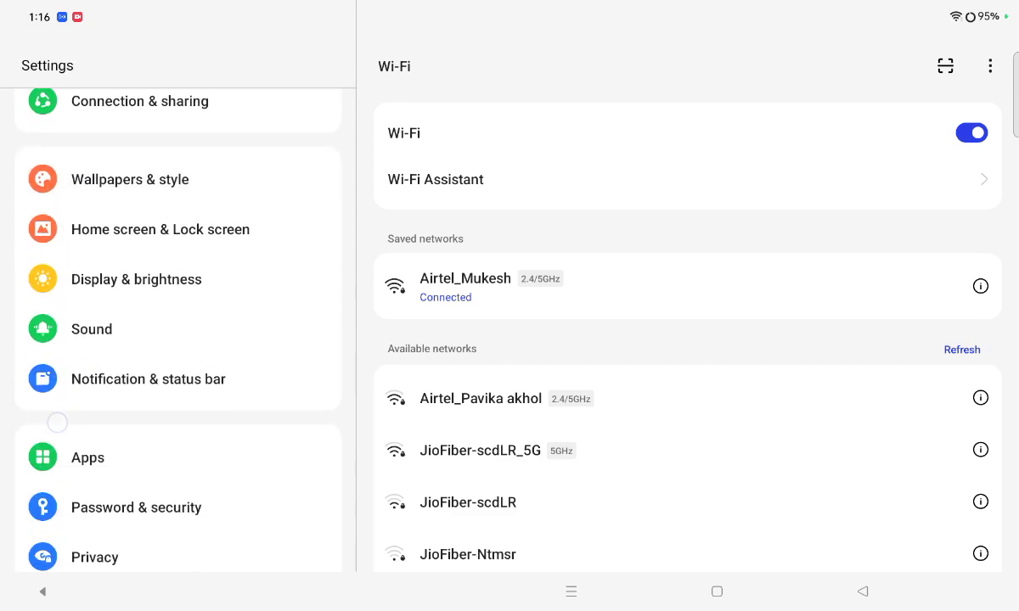
pyautogui.moveTo(54, 423); pyautogui.dragTo(55, 255)
pyautogui.moveTo(84, 503); pyautogui.dragTo(84, 255)
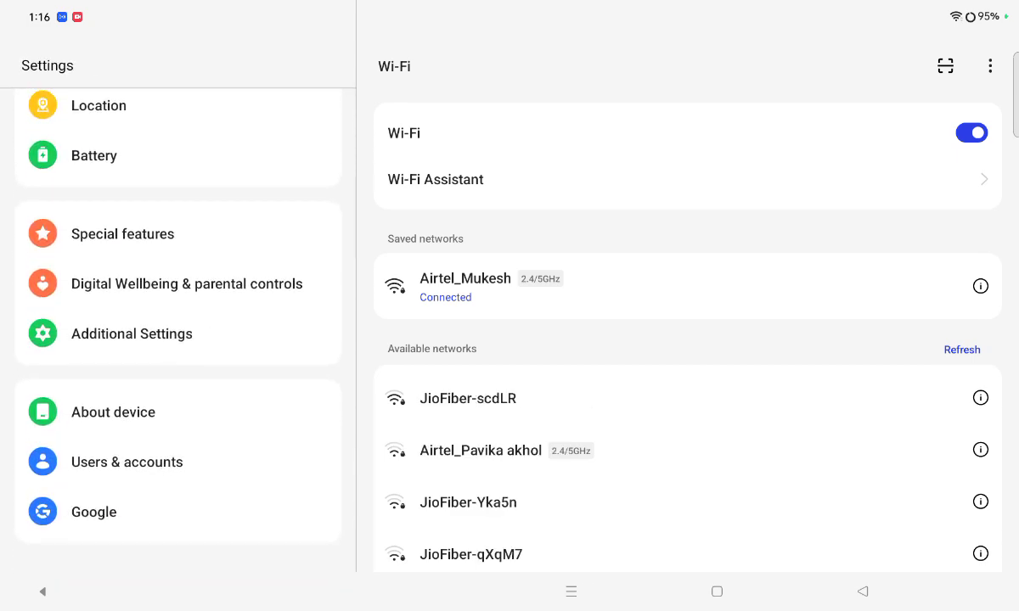
# Step: Switch from the Wi-Fi list to the Additional Settings page
pyautogui.click(73, 345)
pyautogui.moveTo(72, 345); pyautogui.dragTo(71, 342)
pyautogui.click(131, 334)
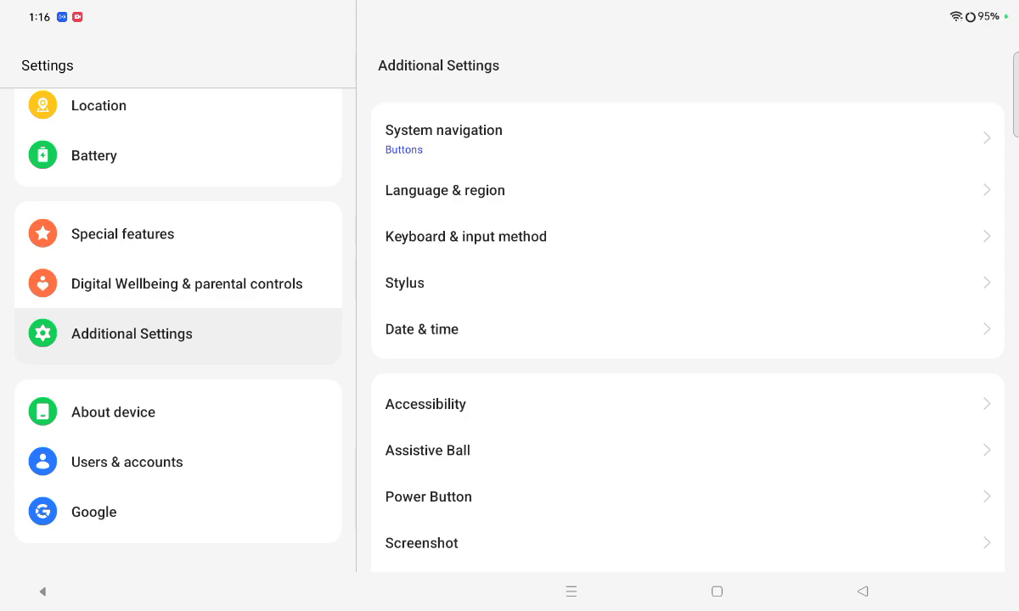
pyautogui.scroll(-1, 750, 411)
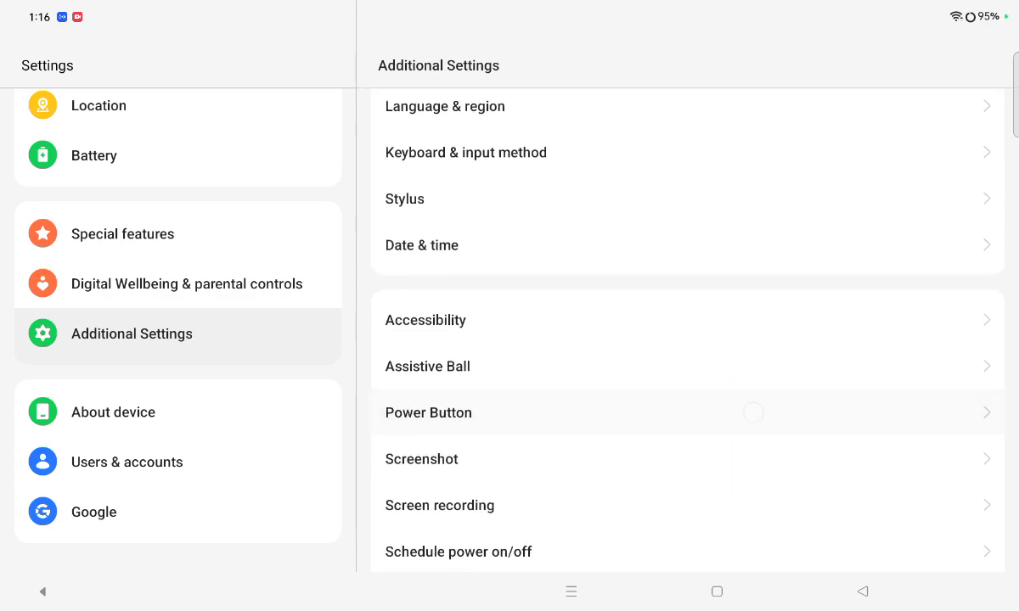
pyautogui.scroll(-2, 737, 447)
pyautogui.scroll(-2, 737, 448)
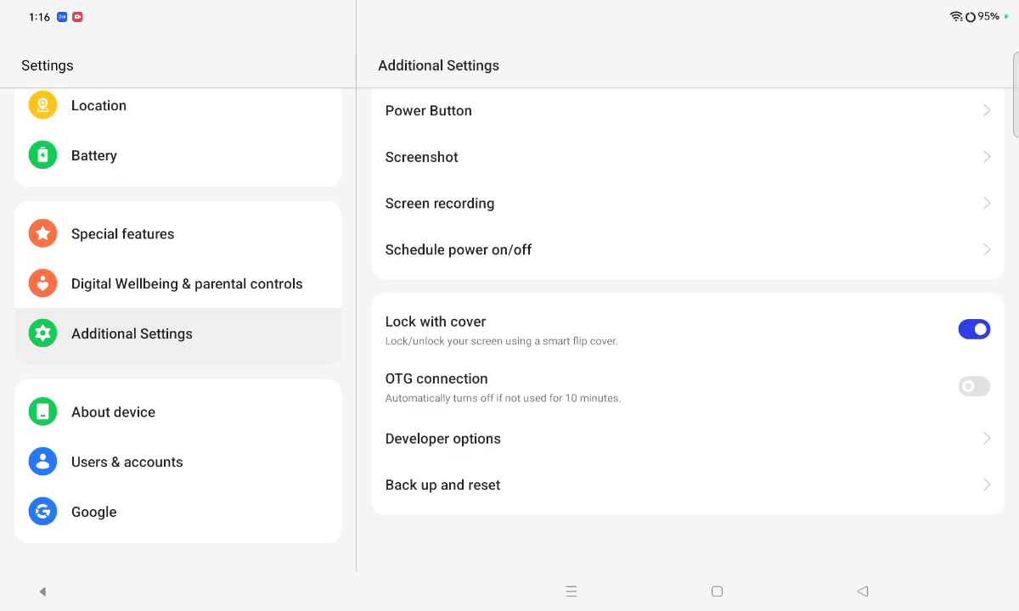
# Step: Scroll Additional Settings and enter Back up and reset
pyautogui.moveTo(666, 477); pyautogui.dragTo(684, 470)
pyautogui.click(442, 483)
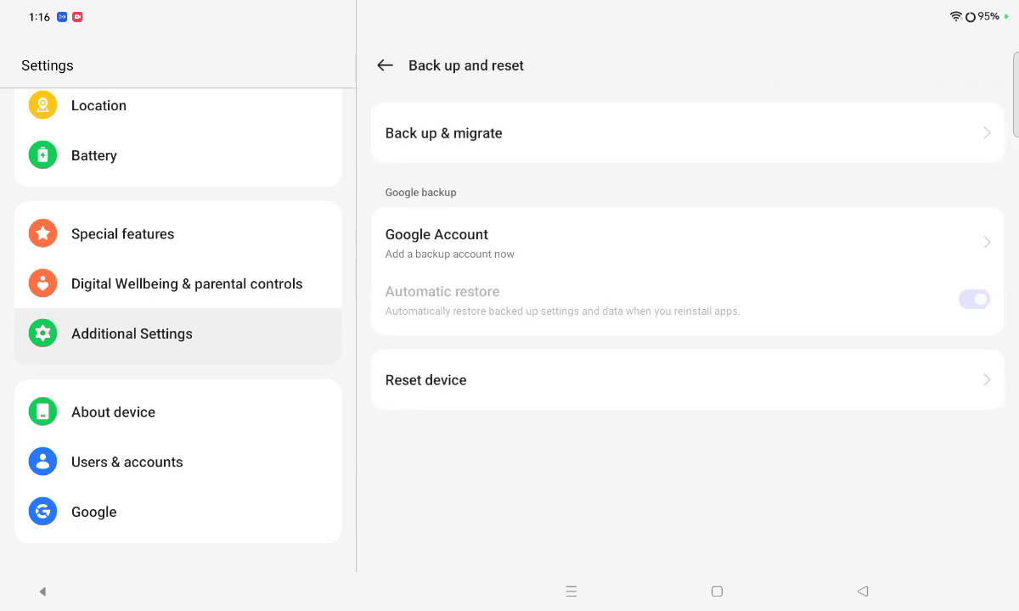
pyautogui.moveTo(832, 377); pyautogui.dragTo(862, 359)
pyautogui.click(757, 363)
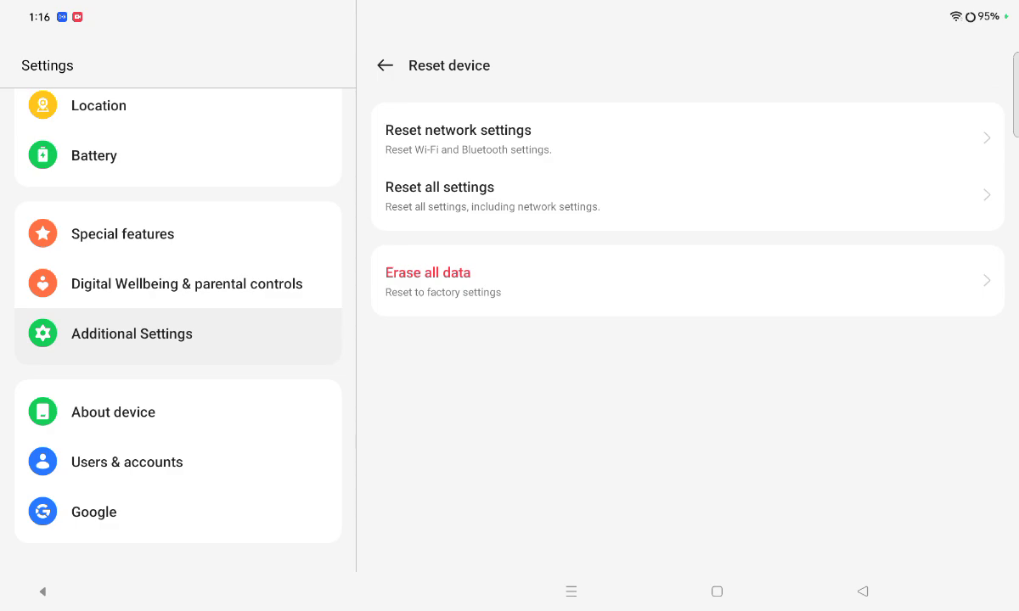
pyautogui.click(905, 272)
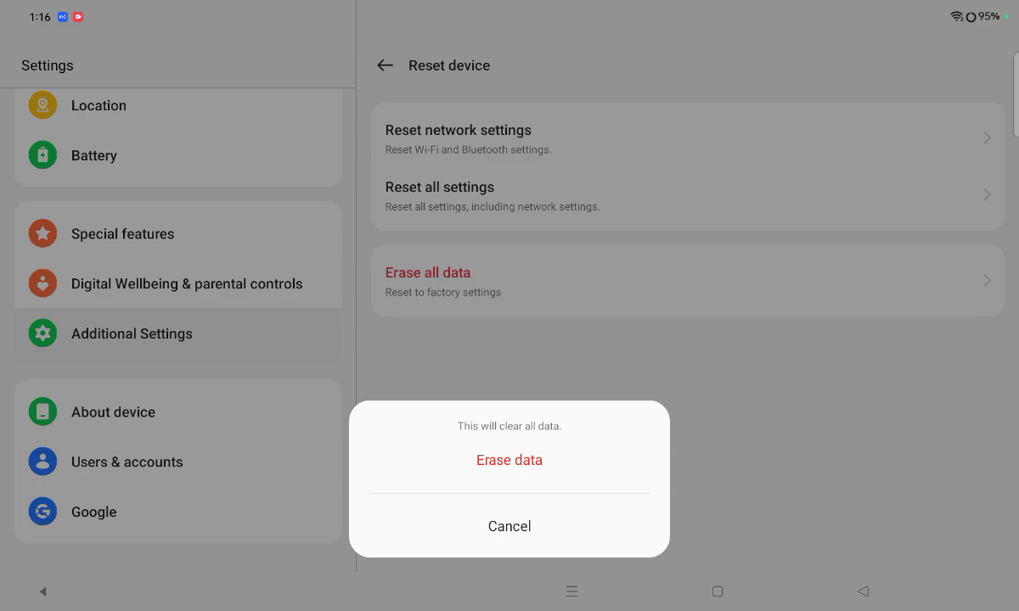
pyautogui.click(568, 496)
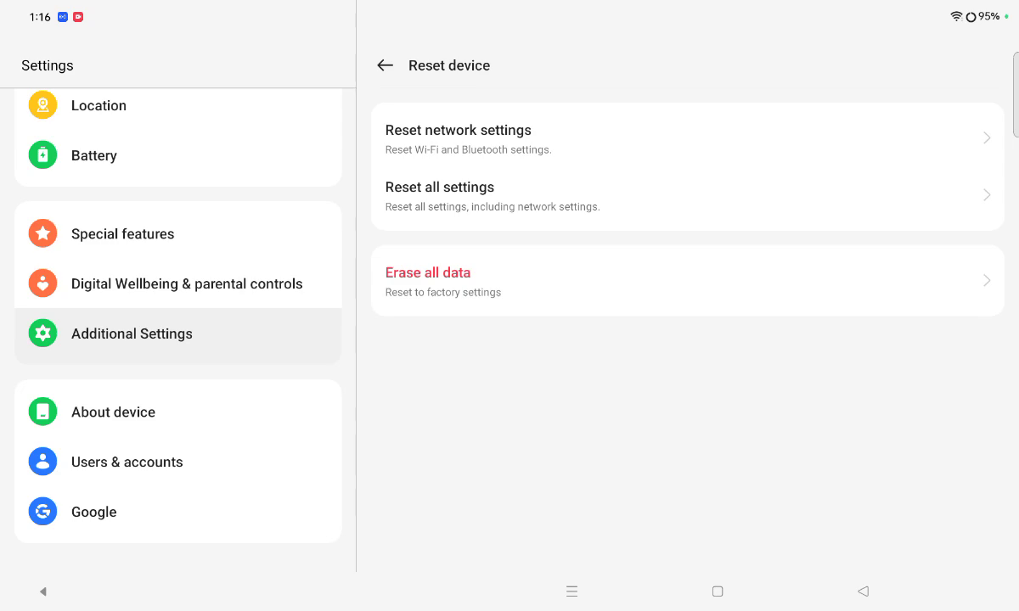
pyautogui.click(383, 76)
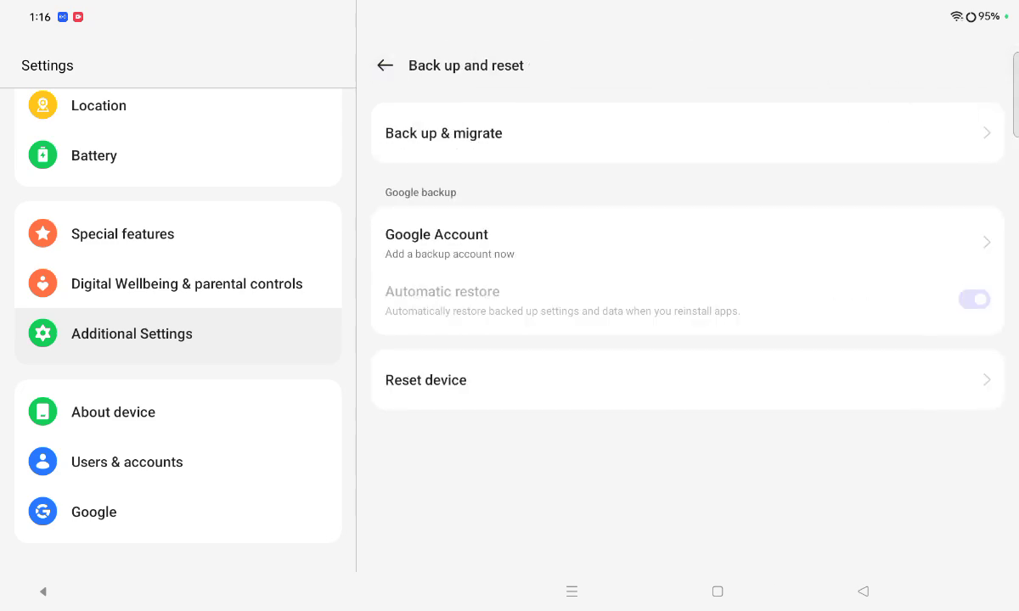
# Step: Look at Back up & migrate, then return to Back up and reset
pyautogui.click(527, 133)
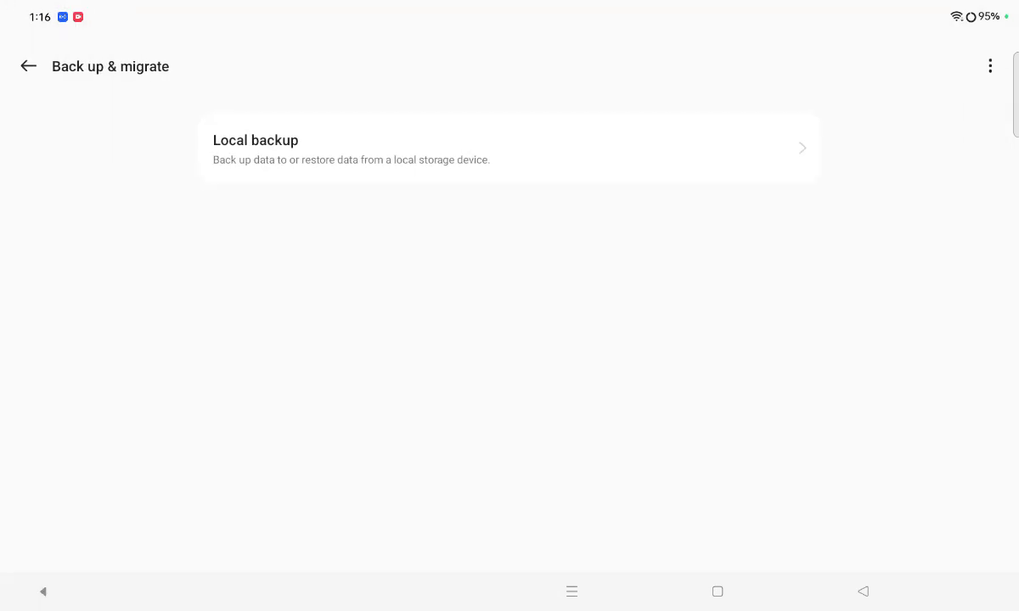
pyautogui.moveTo(541, 157); pyautogui.dragTo(547, 186)
pyautogui.click(28, 67)
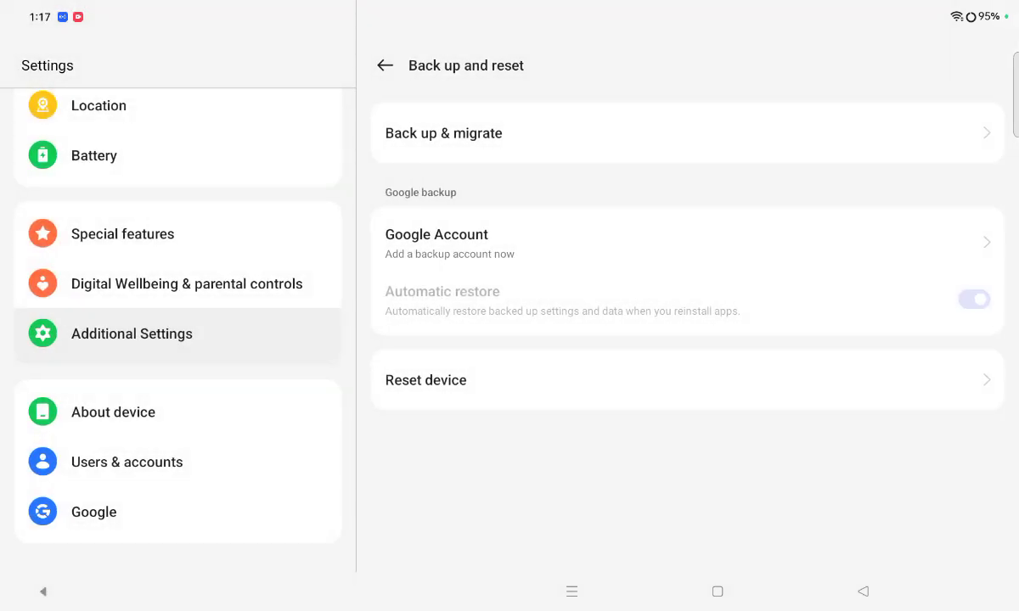
# Step: Enter Reset device and choose Erase all data
pyautogui.click(871, 368)
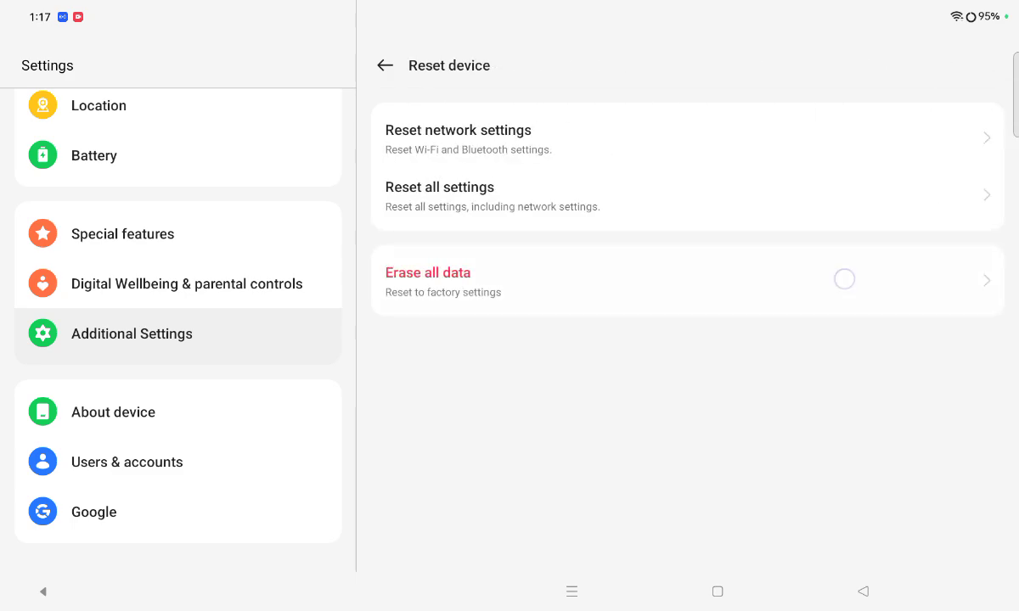
pyautogui.click(844, 279)
# Step: Leave Settings for the home screen and briefly show the app drawer
pyautogui.click(718, 590)
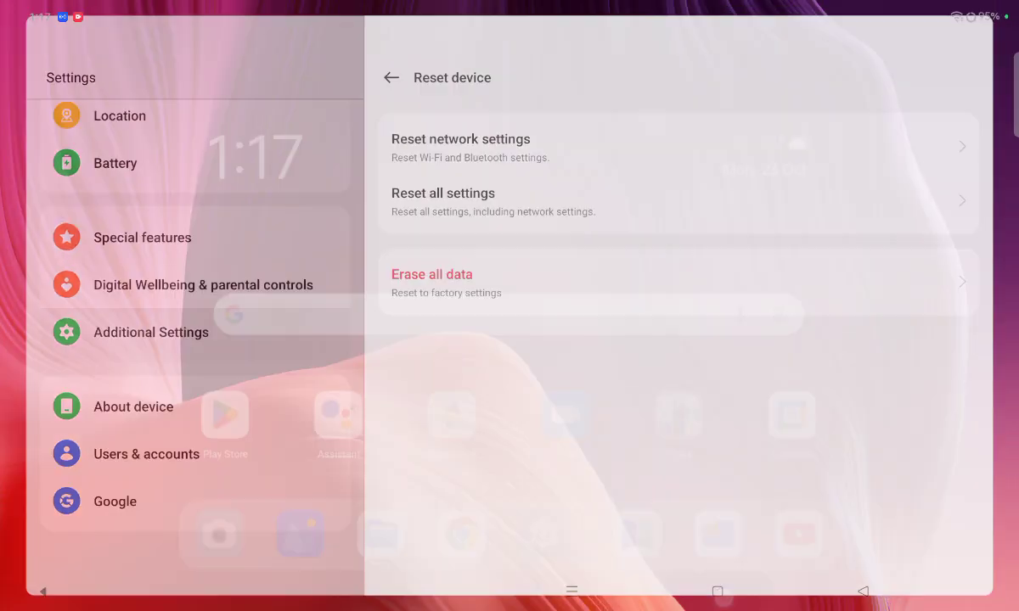
pyautogui.moveTo(509, 476); pyautogui.dragTo(509, 212)
pyautogui.moveTo(509, 255)
pyautogui.mouseDown()
pyautogui.moveTo(509, 509)
pyautogui.moveTo(510, 212)
pyautogui.mouseUp()
pyautogui.moveTo(830, 526); pyautogui.dragTo(830, 355)
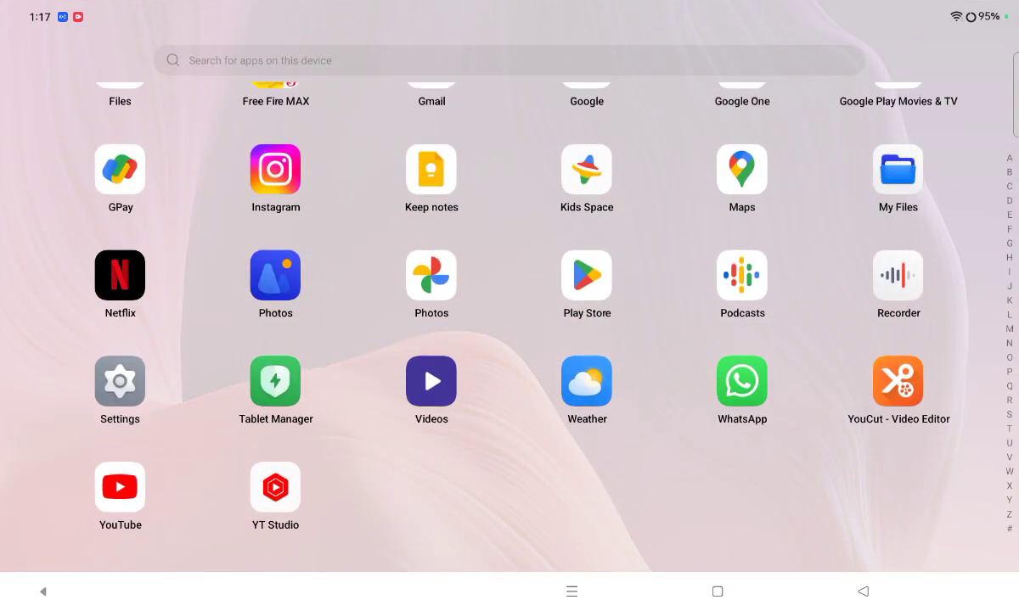
pyautogui.moveTo(510, 212); pyautogui.dragTo(509, 510)
# Step: Peek at the next home page and discover feed, then reopen and close the app drawer
pyautogui.moveTo(900, 436)
pyautogui.mouseDown()
pyautogui.moveTo(775, 436)
pyautogui.moveTo(977, 409)
pyautogui.mouseUp()
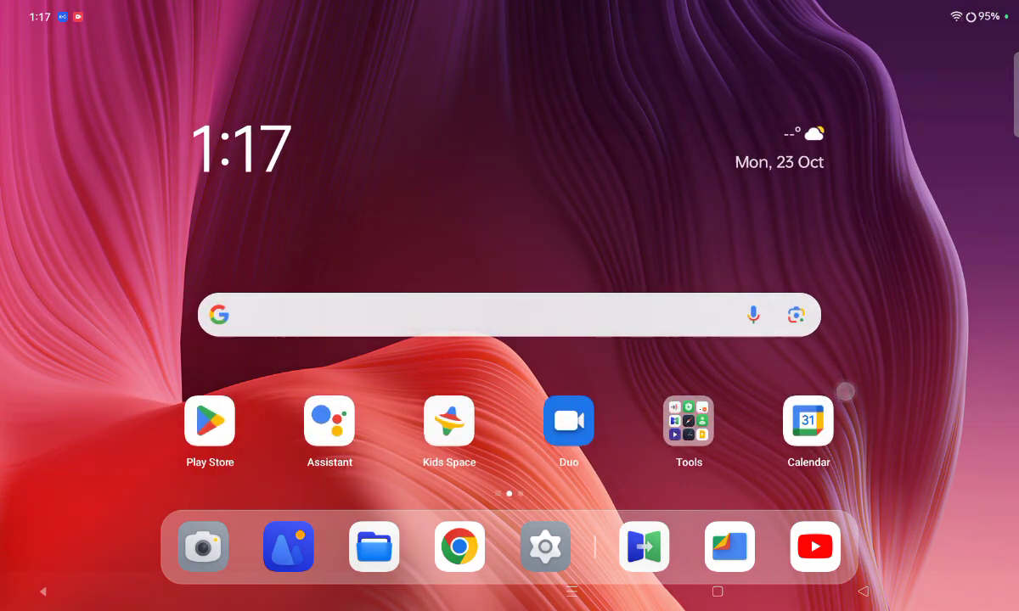
pyautogui.moveTo(846, 390)
pyautogui.mouseDown()
pyautogui.moveTo(976, 391)
pyautogui.moveTo(722, 408)
pyautogui.moveTo(794, 408)
pyautogui.mouseUp()
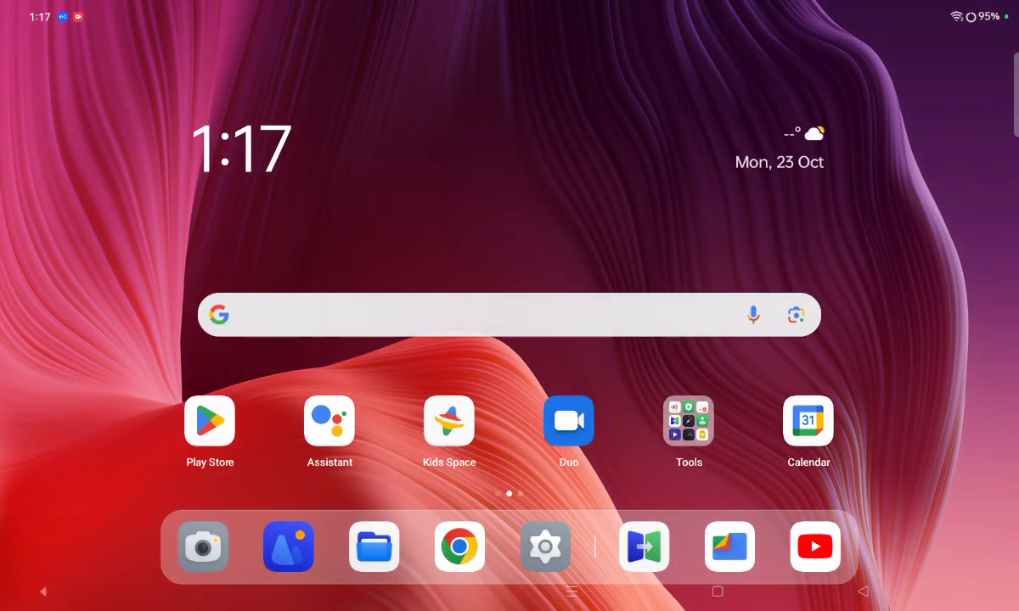
pyautogui.moveTo(849, 475); pyautogui.dragTo(849, 255)
pyautogui.moveTo(857, 422); pyautogui.dragTo(858, 560)
pyautogui.click(801, 63)
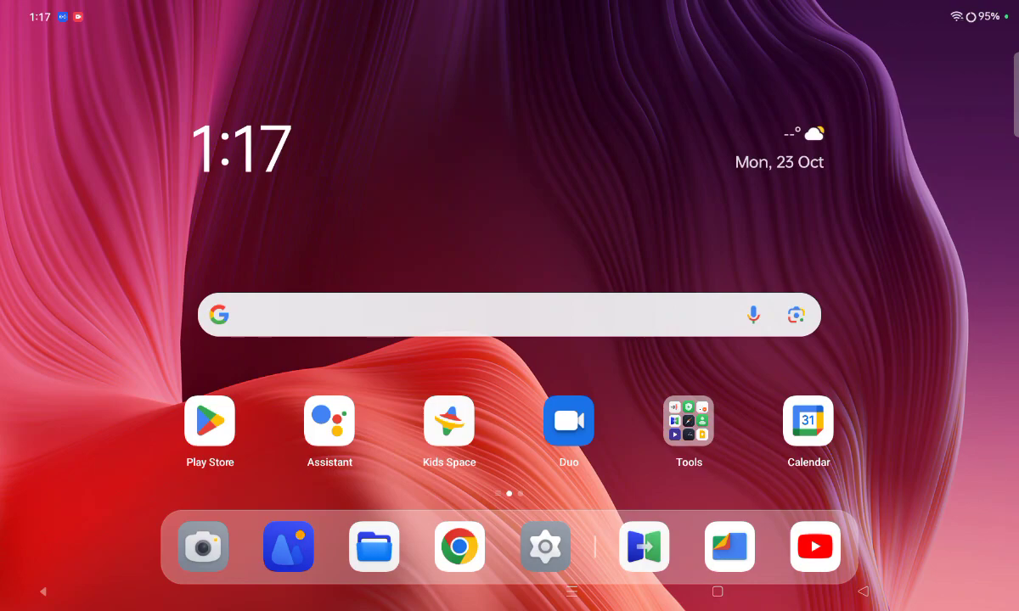